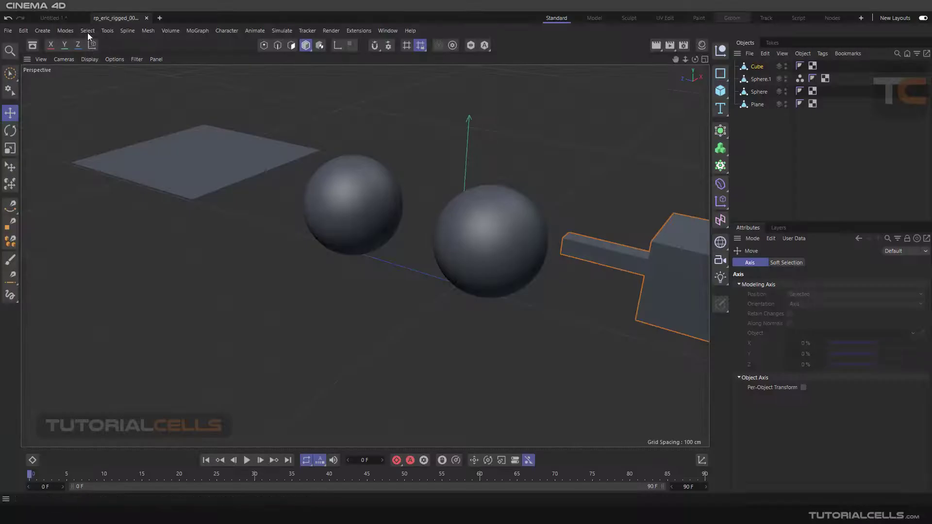
# Select Sphere.1, then frame and orbit the view around it.
pyautogui.click(88, 32)
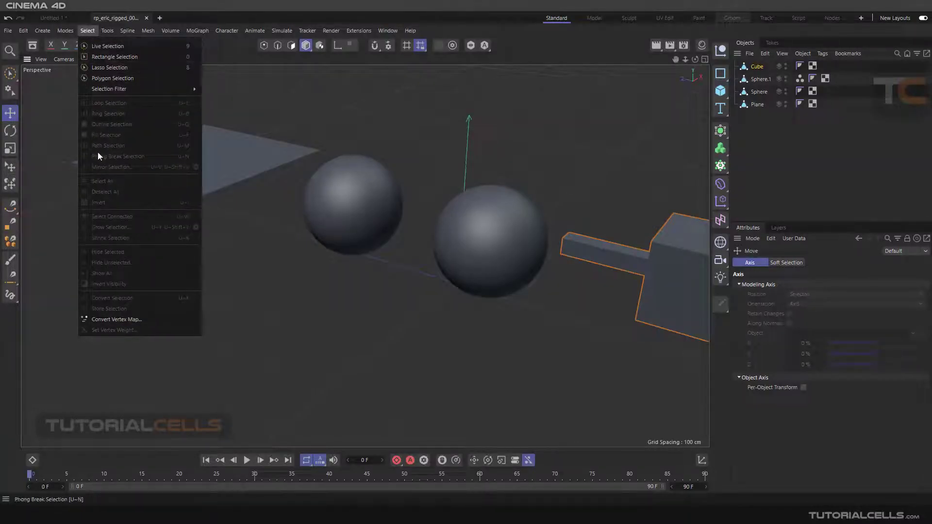
pyautogui.click(750, 81)
pyautogui.click(750, 79)
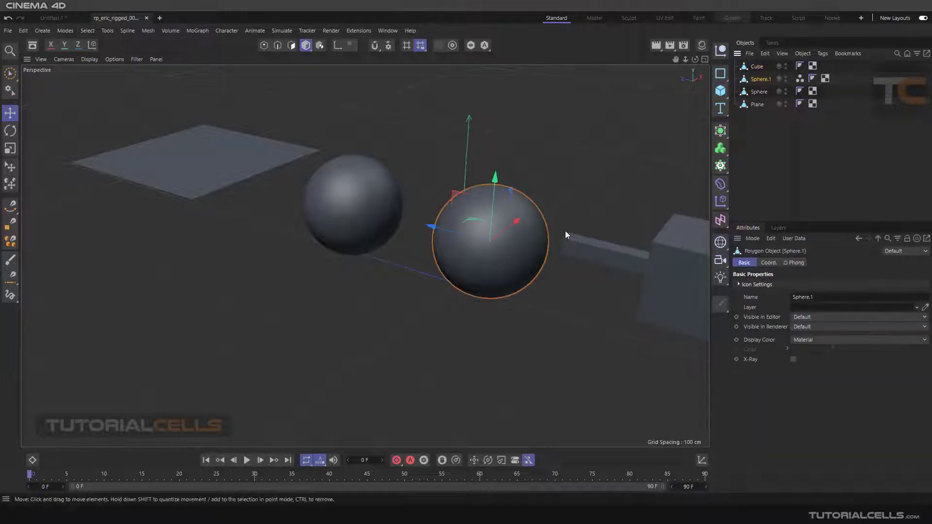
pyautogui.press('o')
pyautogui.keyDown('alt'); pyautogui.moveTo(496, 234); pyautogui.dragTo(551, 230); pyautogui.keyUp('alt')
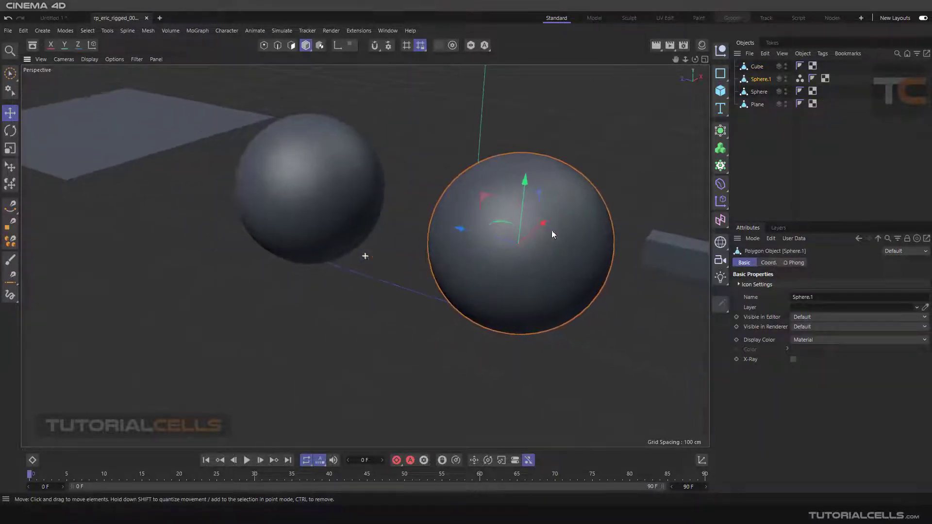
# Select the Sphere, then frame and orbit the view around it.
pyautogui.click(759, 92)
pyautogui.press('o')
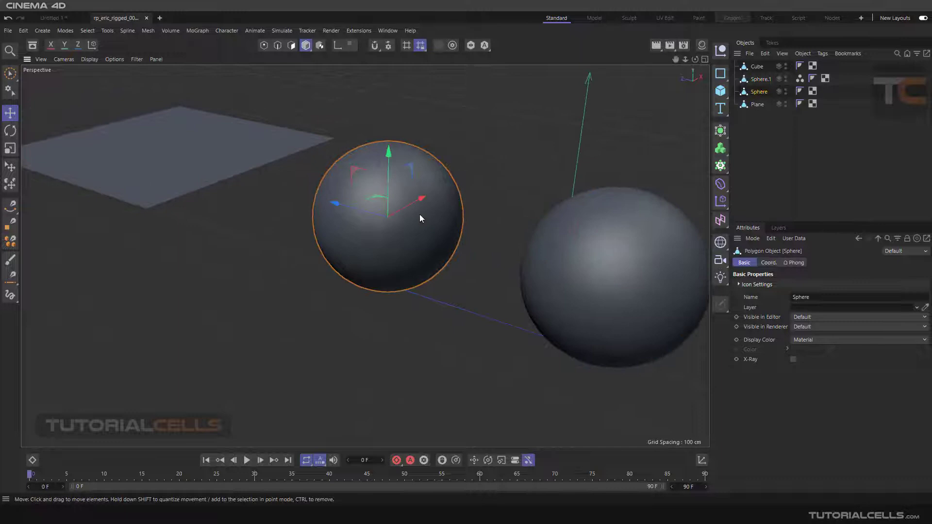
pyautogui.keyDown('alt'); pyautogui.moveTo(420, 214); pyautogui.dragTo(328, 205); pyautogui.keyUp('alt')
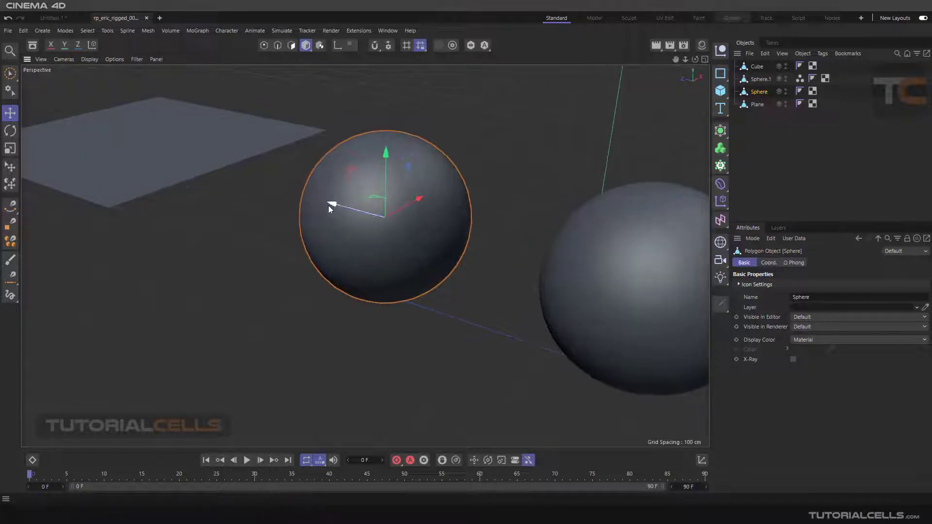
# Switch the Sphere to Edges mode and activate Phong Break Selection with a 20° Phong Angle.
pyautogui.click(279, 45)
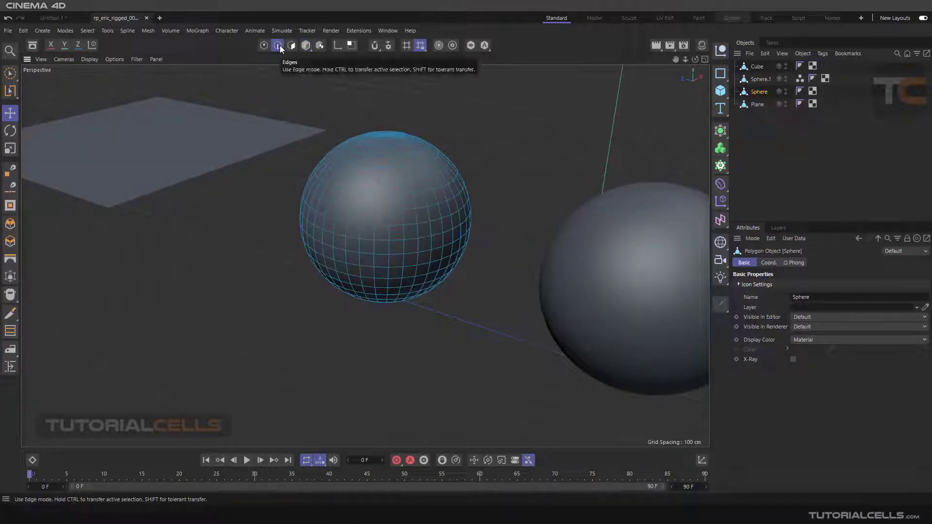
pyautogui.click(85, 31)
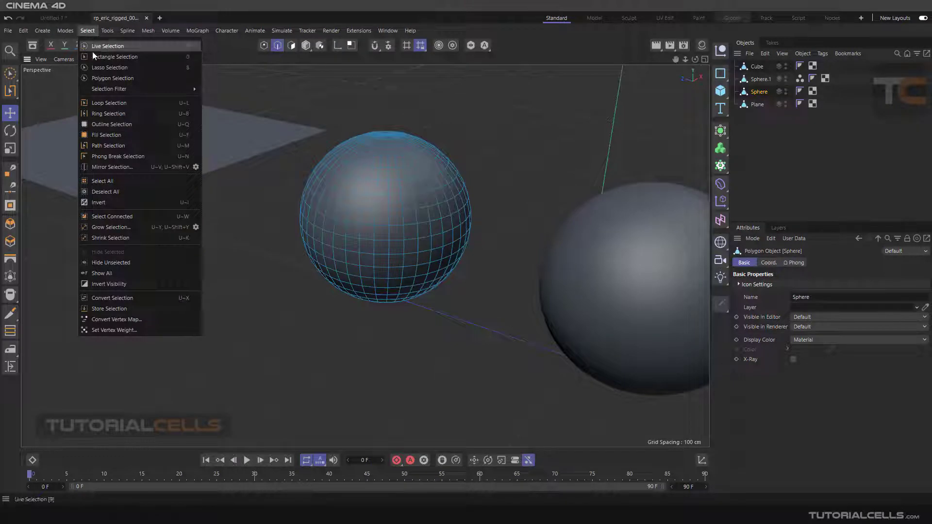
pyautogui.click(113, 159)
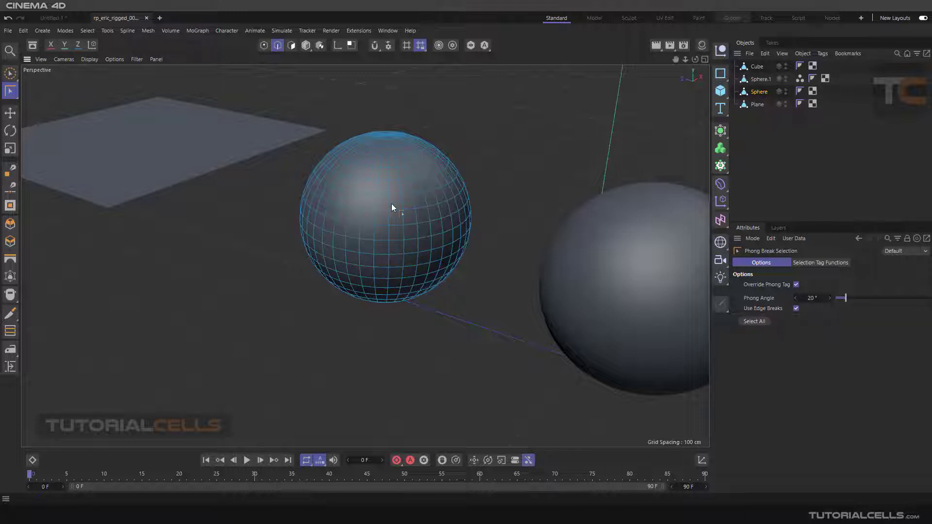
pyautogui.keyDown('alt'); pyautogui.moveTo(391, 202); pyautogui.dragTo(392, 199); pyautogui.keyUp('alt')
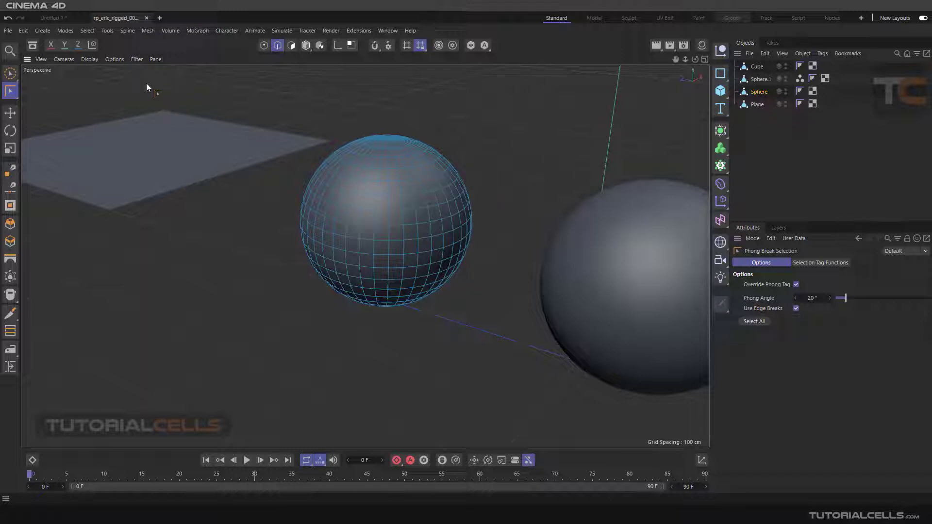
# With the Move tool active, select three horizontal edge loops around the Sphere's middle.
pyautogui.click(91, 32)
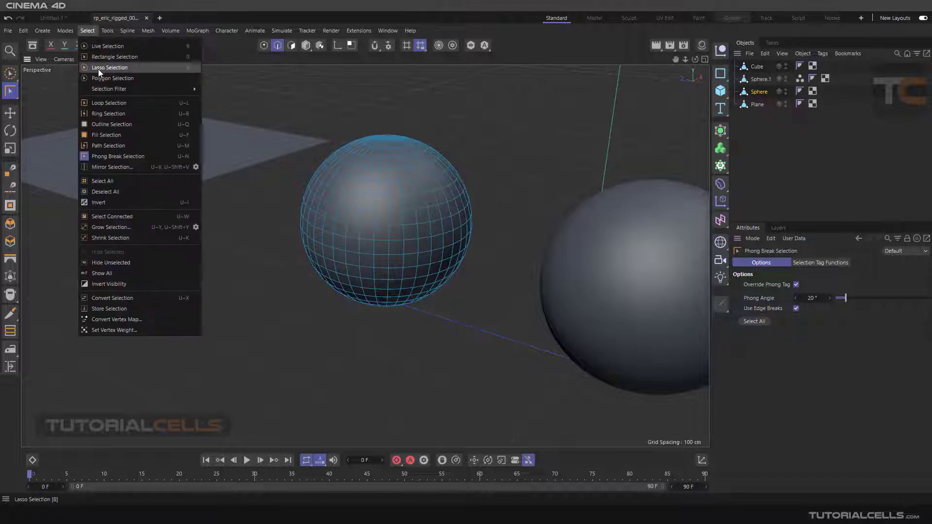
pyautogui.press('e')
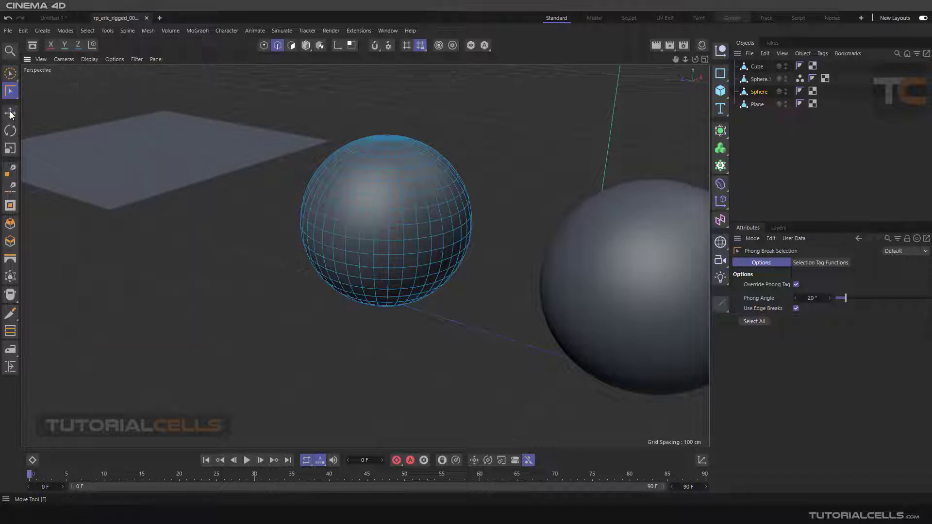
pyautogui.doubleClick(373, 209)
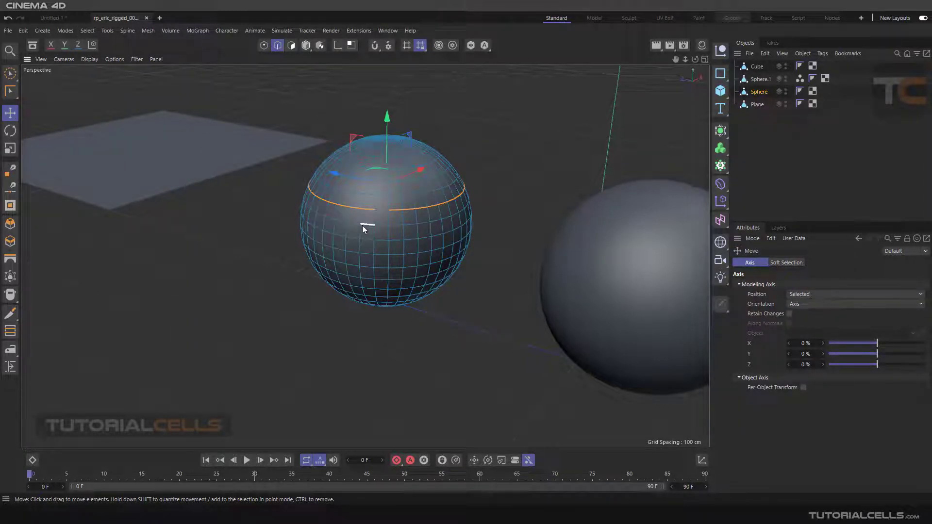
pyautogui.doubleClick(362, 225)
pyautogui.keyDown('shift'); pyautogui.doubleClick(363, 255); pyautogui.keyUp('shift')
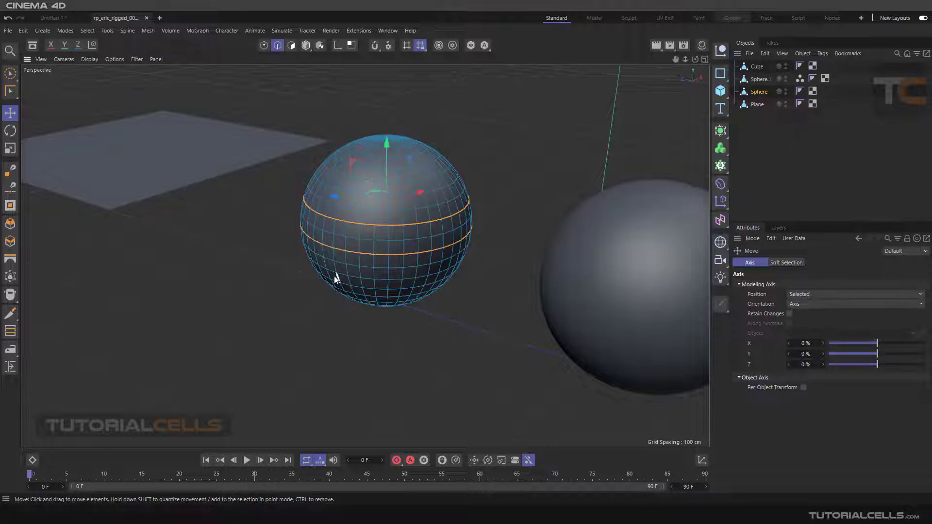
pyautogui.keyDown('shift'); pyautogui.doubleClick(357, 289); pyautogui.keyUp('shift')
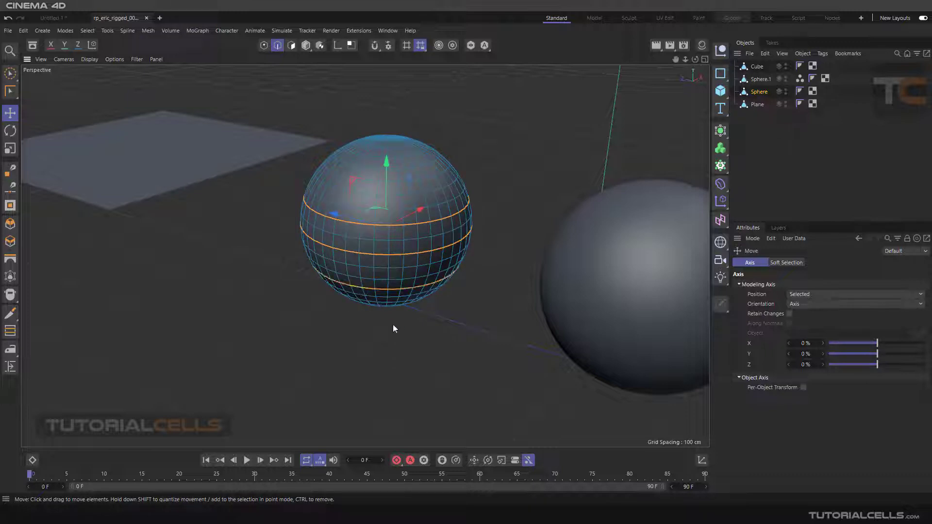
# Apply Break Phong Shading to the three selected loops, leaving hard seams on the Sphere.
pyautogui.click(148, 31)
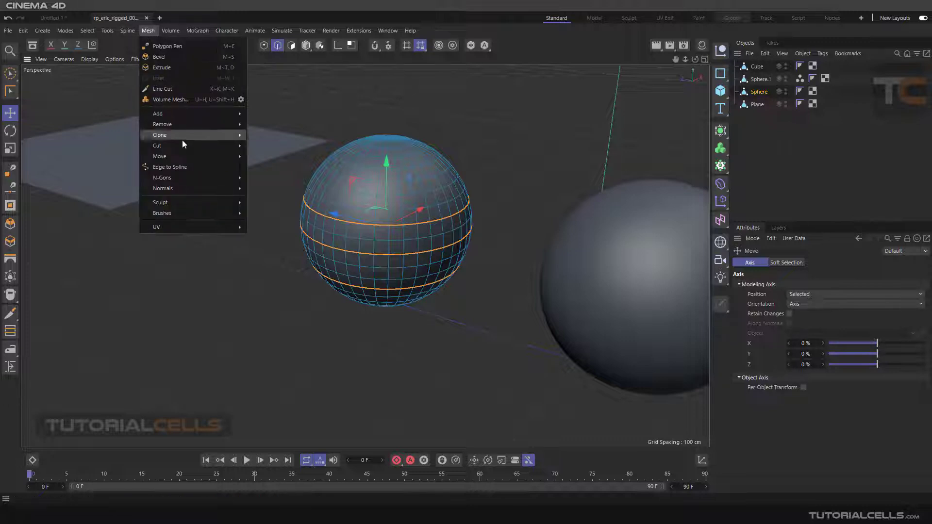
pyautogui.moveTo(193, 190)
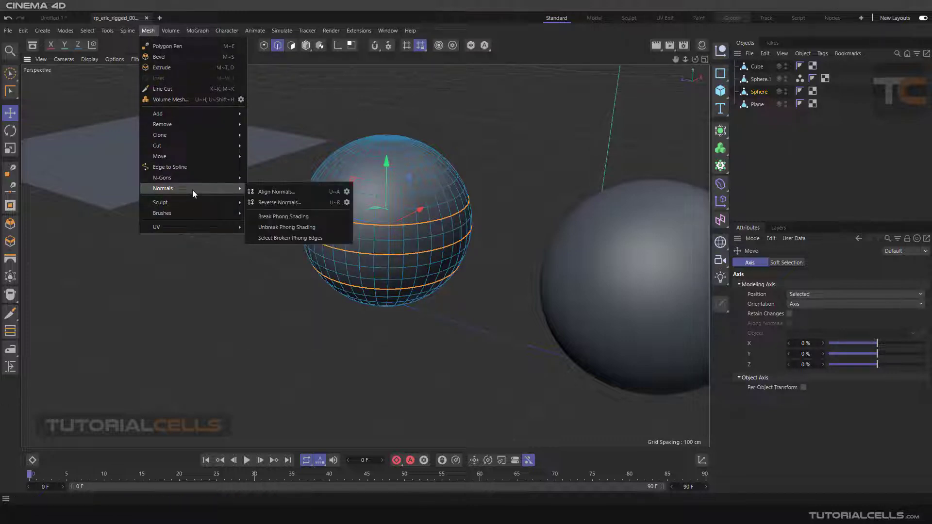
pyautogui.click(287, 215)
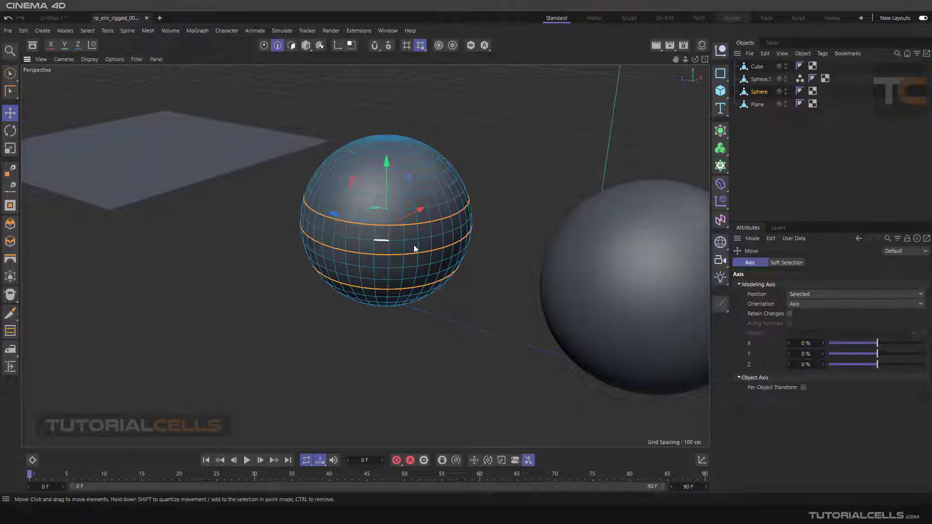
pyautogui.scroll(5, 412, 245)
pyautogui.keyDown('alt'); pyautogui.moveTo(412, 254); pyautogui.dragTo(421, 248); pyautogui.keyUp('alt')
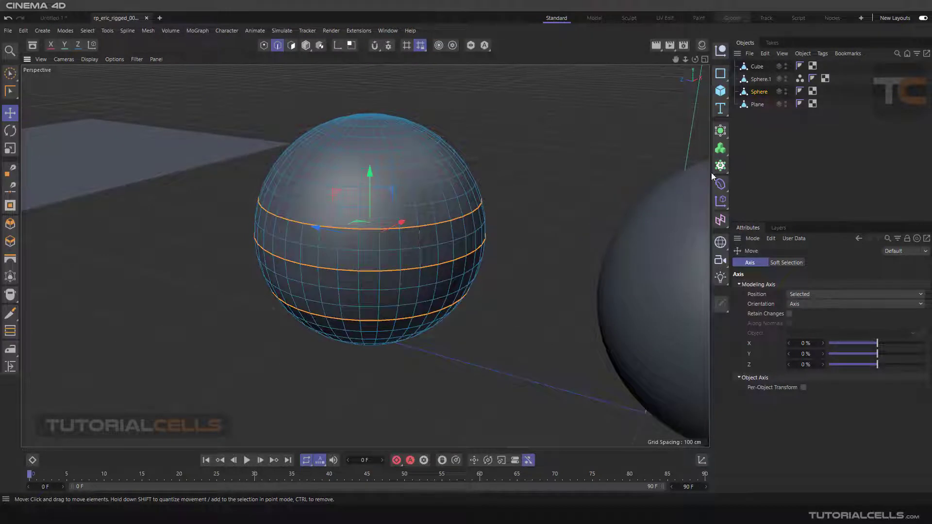
# Check the Plane's Phong tag, render the view, deselect the loops, and reactivate Phong Break Selection.
pyautogui.click(799, 104)
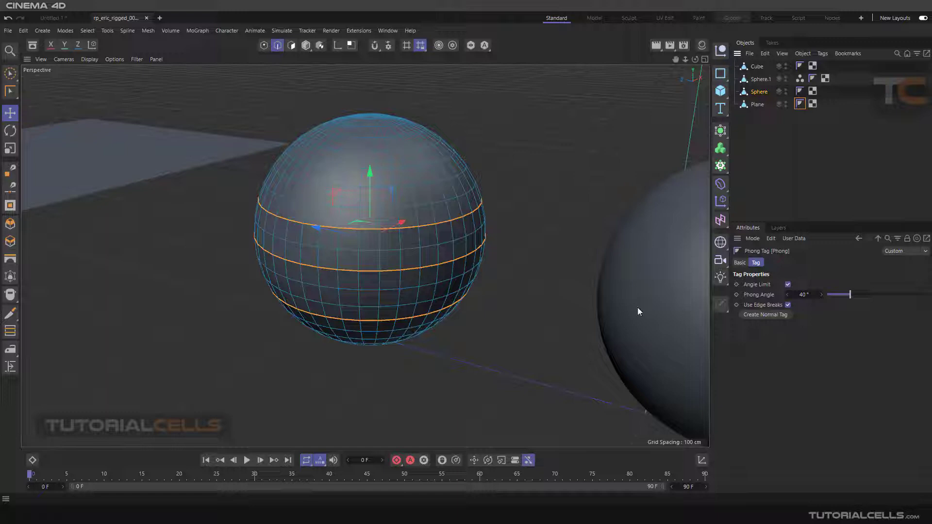
pyautogui.click(653, 49)
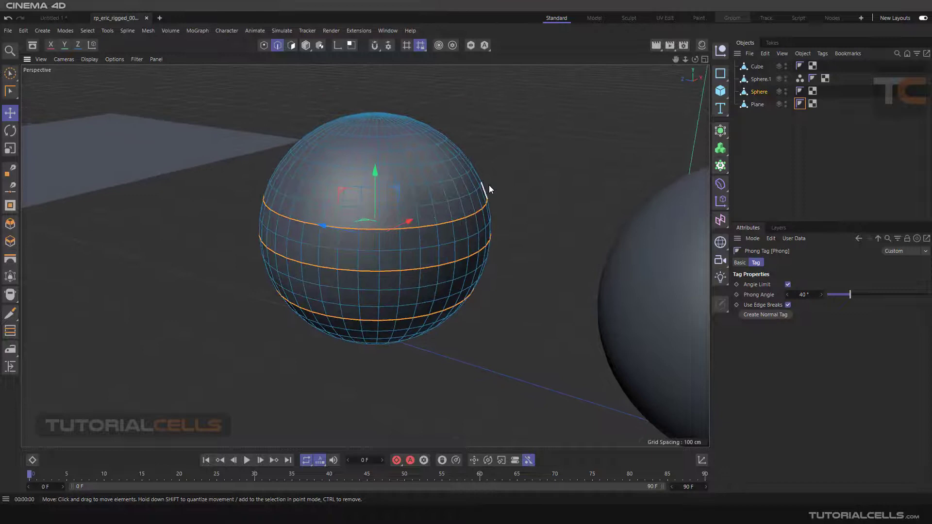
pyautogui.click(505, 171)
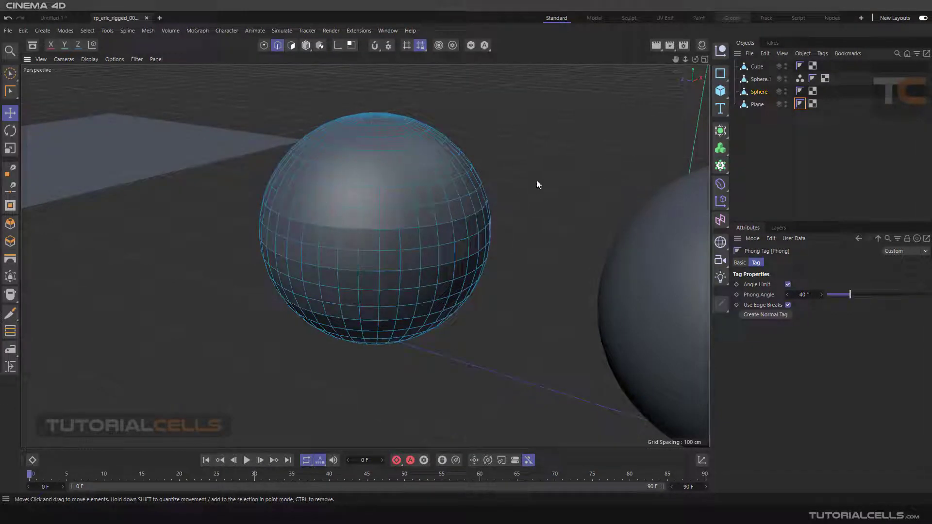
pyautogui.click(14, 92)
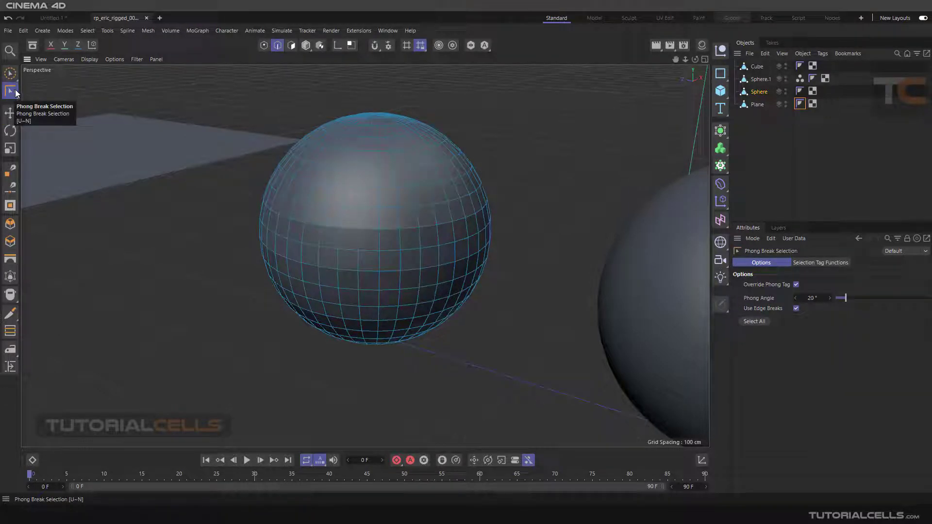
# Test-pick one broken loop, deselect it, then use Select All to grab all three Phong-break loops.
pyautogui.keyDown('alt'); pyautogui.moveTo(162, 198); pyautogui.dragTo(223, 211); pyautogui.keyUp('alt')
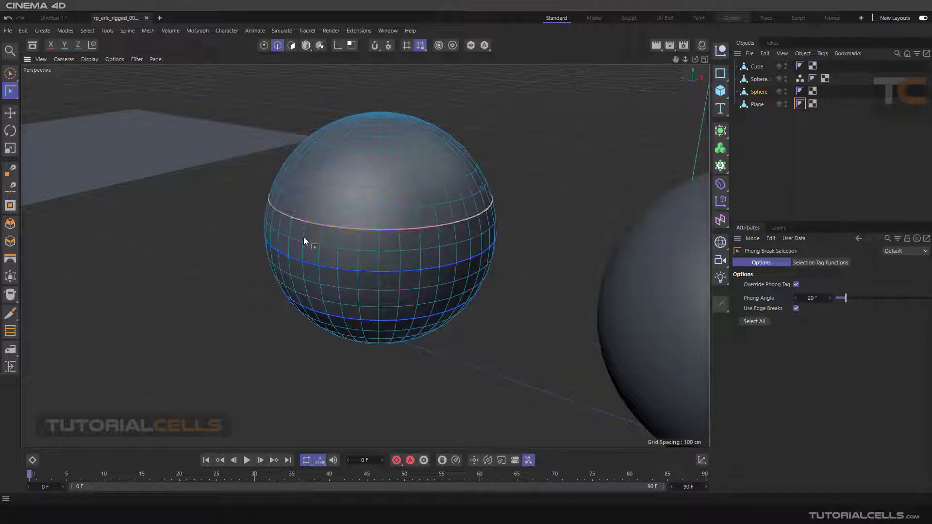
pyautogui.keyDown('shift'); pyautogui.click(309, 262); pyautogui.keyUp('shift')
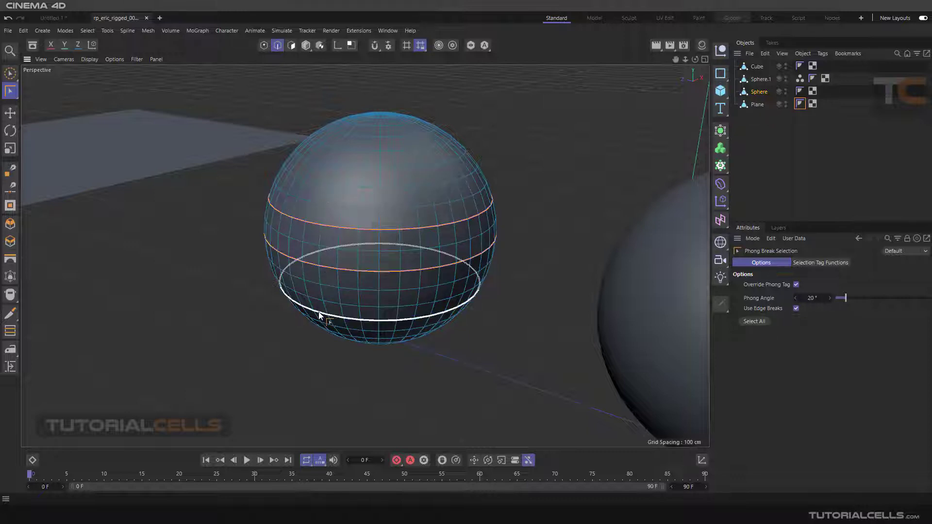
pyautogui.click(532, 256)
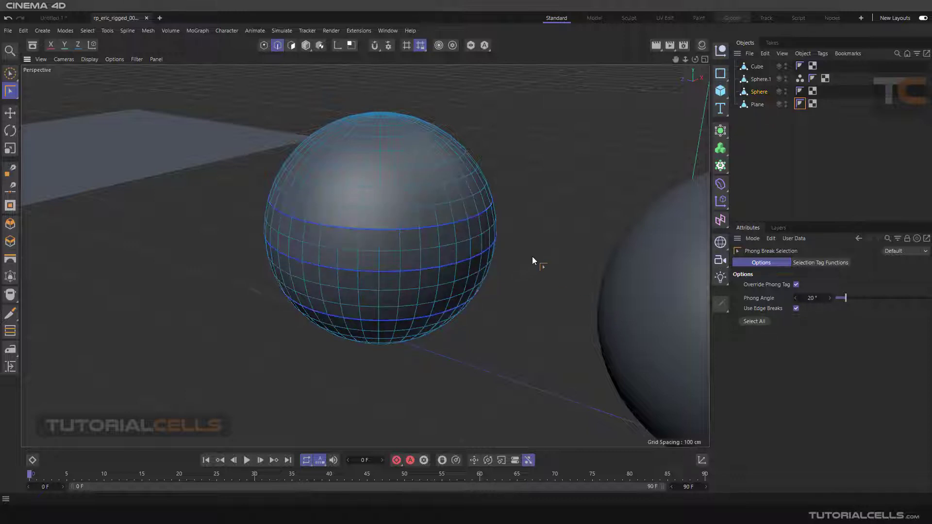
pyautogui.click(760, 323)
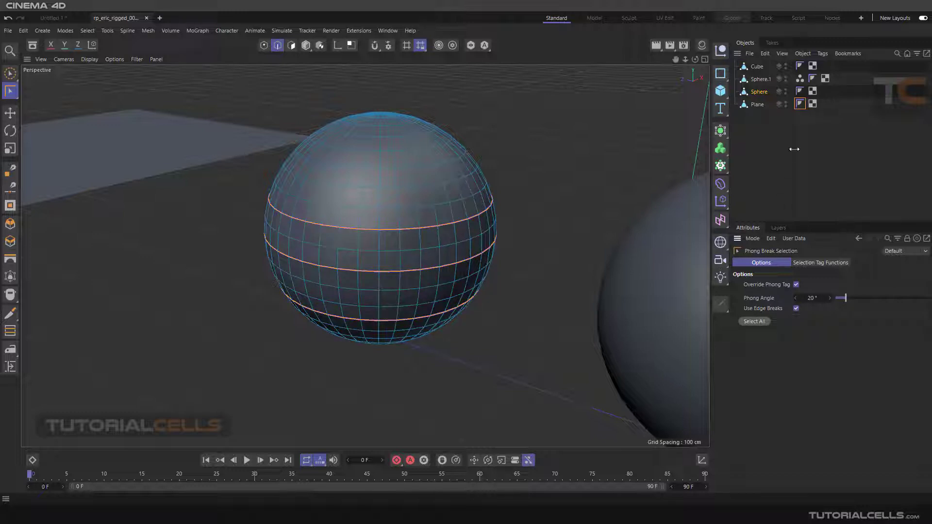
pyautogui.click(800, 93)
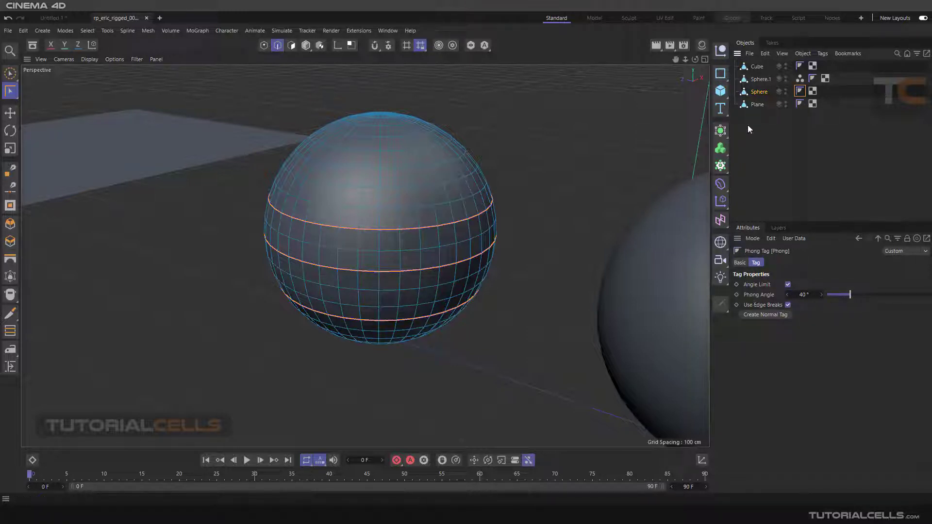
pyautogui.click(9, 97)
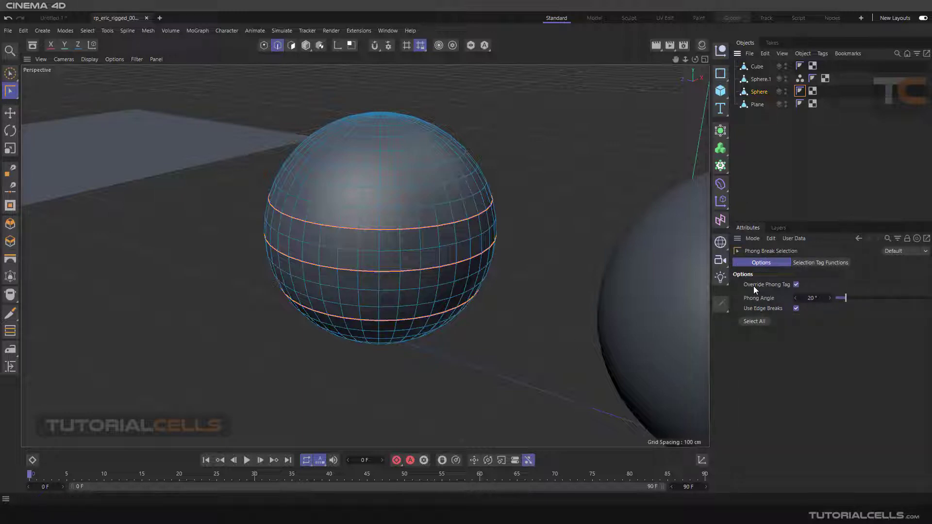
pyautogui.click(799, 92)
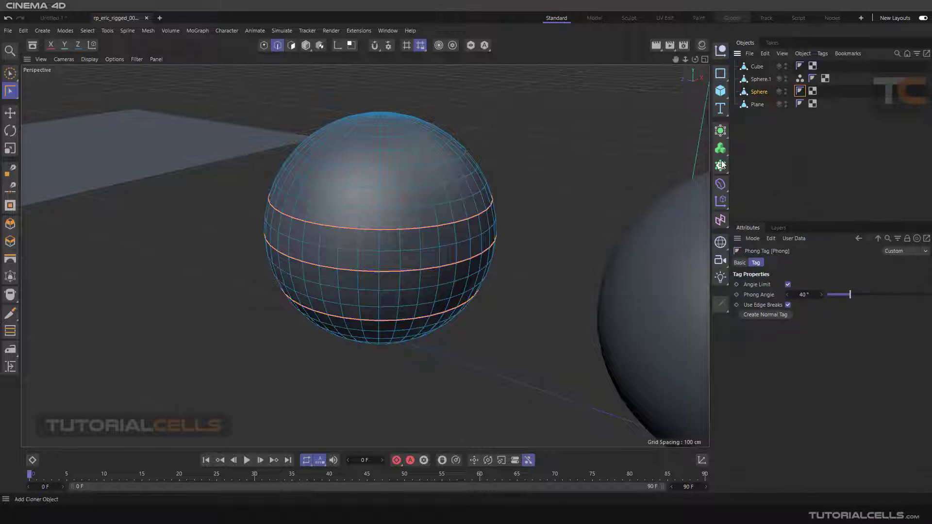
pyautogui.click(10, 90)
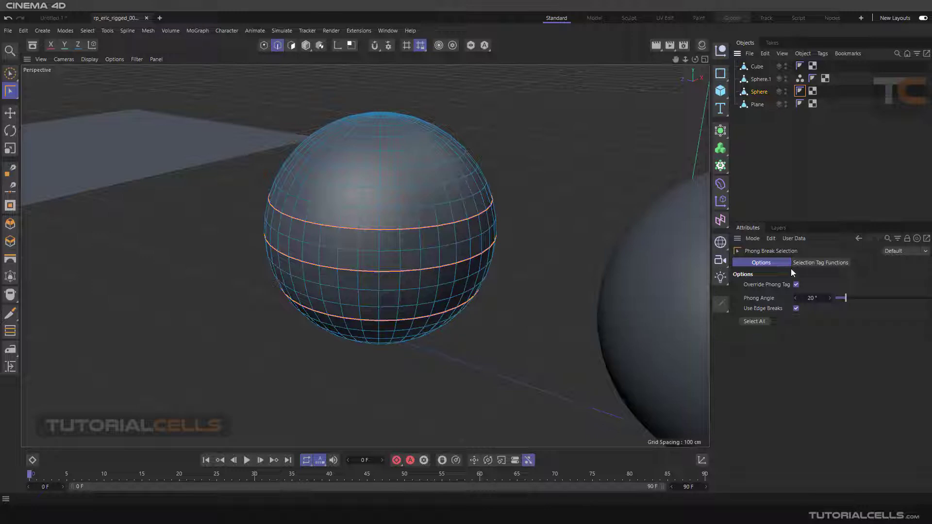
# Show the Selection Tag Functions section, where the tag name is tool-sel.
pyautogui.click(811, 262)
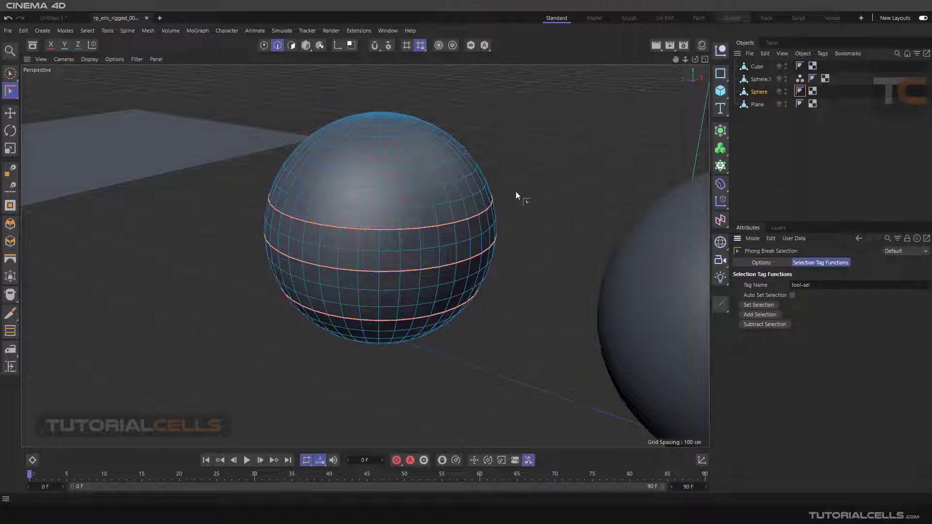
pyautogui.scroll(-3, 516, 191)
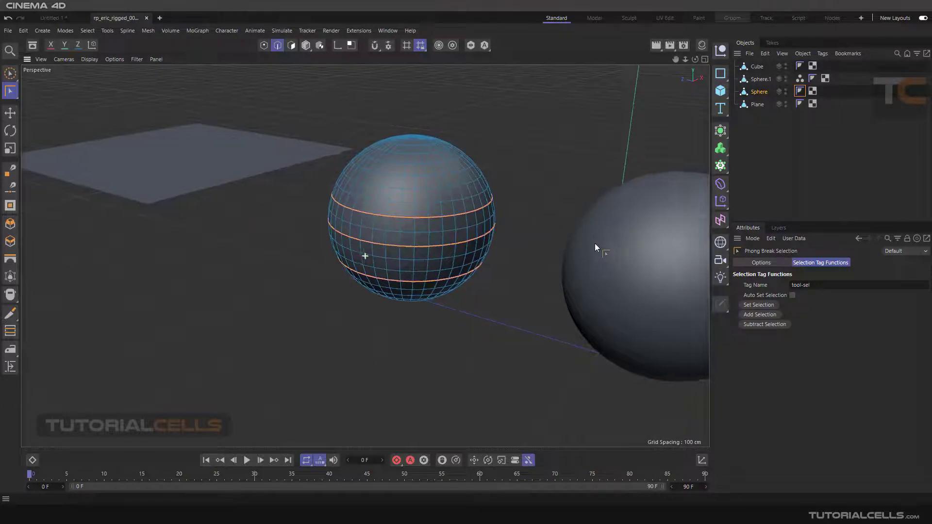
# Select the cross-shaped Cube and orbit and zoom in to inspect its edges.
pyautogui.keyDown('alt'); pyautogui.moveTo(597, 246); pyautogui.dragTo(459, 243); pyautogui.keyUp('alt')
pyautogui.scroll(-2, 433, 247)
pyautogui.scroll(10, 482, 260)
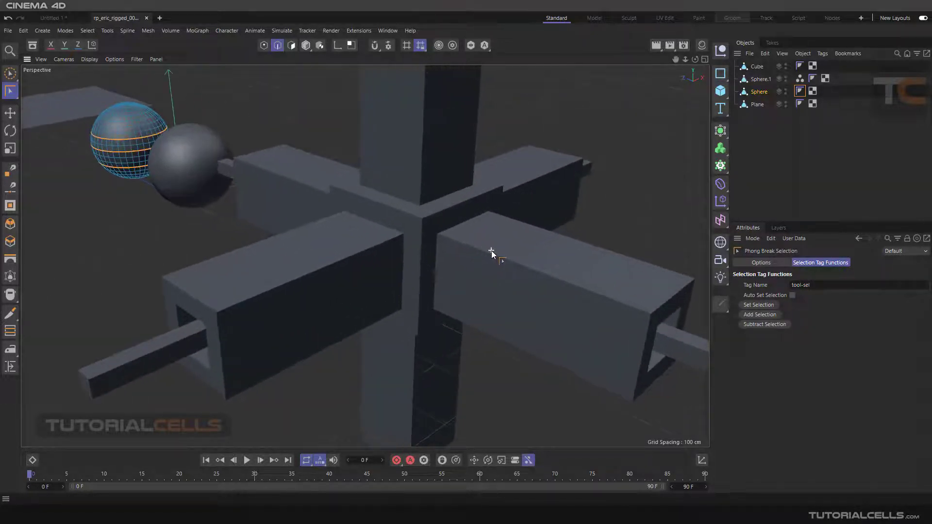
pyautogui.scroll(-10, 500, 257)
pyautogui.click(756, 67)
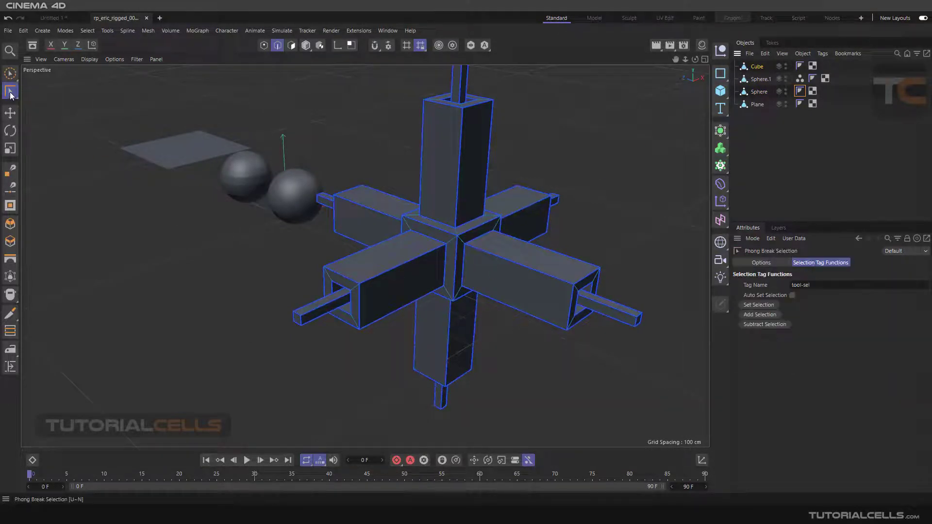
pyautogui.keyDown('alt'); pyautogui.moveTo(623, 249); pyautogui.dragTo(627, 246); pyautogui.keyUp('alt')
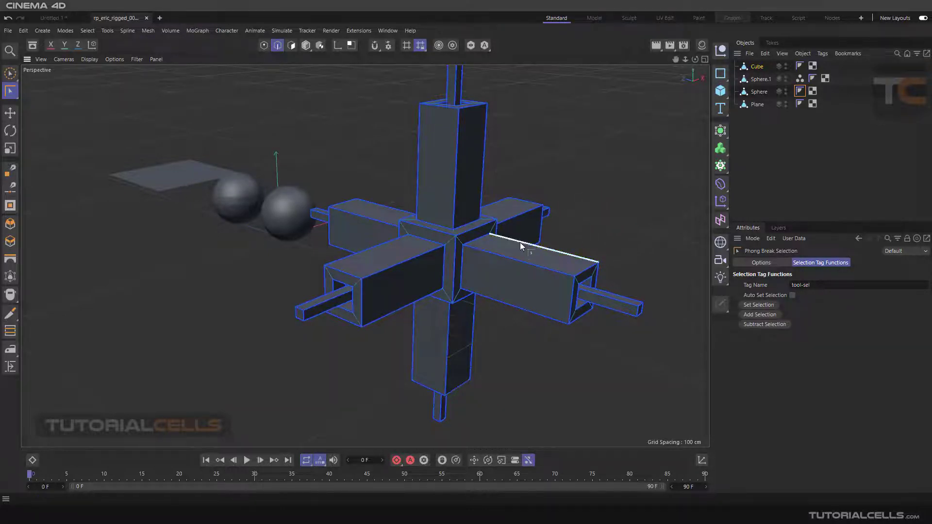
pyautogui.scroll(8, 500, 251)
pyautogui.scroll(6, 446, 248)
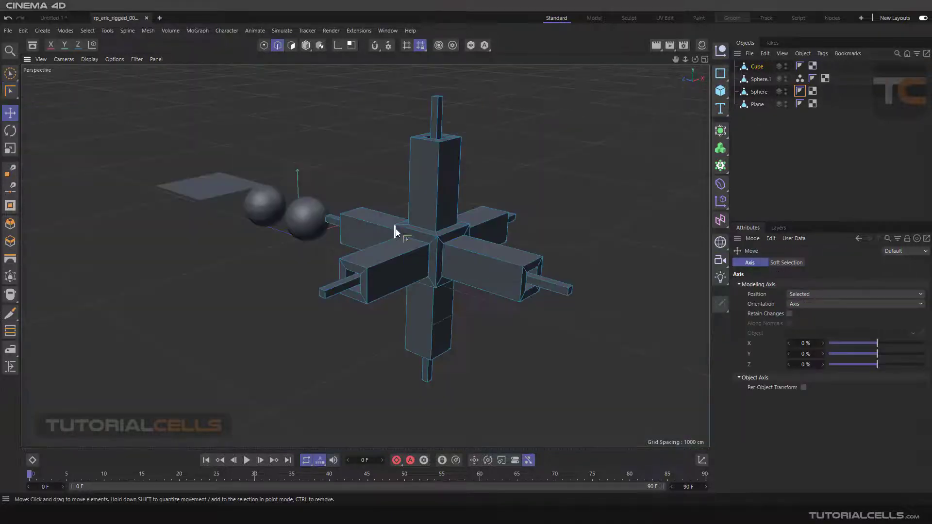
pyautogui.scroll(2, 443, 226)
pyautogui.scroll(-1, 454, 205)
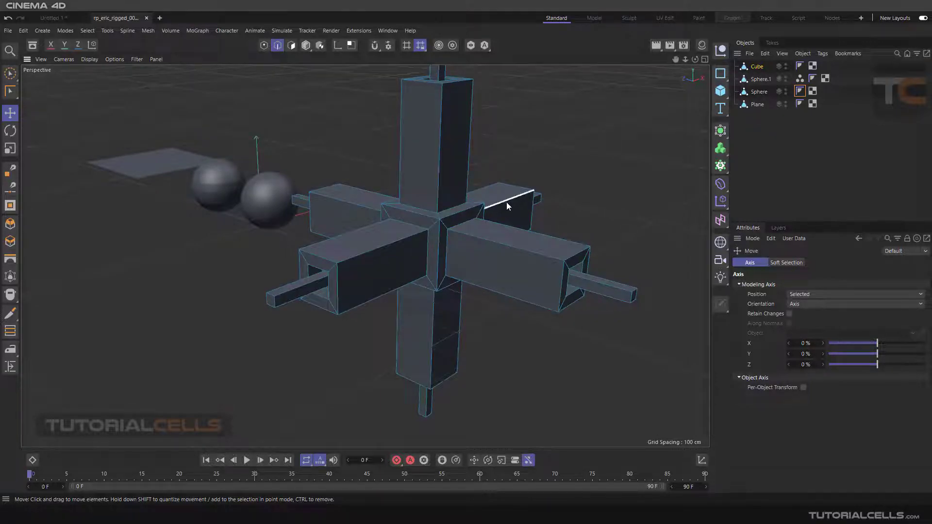
pyautogui.scroll(2, 526, 257)
pyautogui.moveTo(589, 274)
pyautogui.keyDown('alt'); pyautogui.mouseDown()
pyautogui.moveTo(529, 252)
pyautogui.moveTo(546, 249)
pyautogui.moveTo(584, 271)
pyautogui.moveTo(528, 252)
pyautogui.mouseUp(); pyautogui.keyUp('alt')
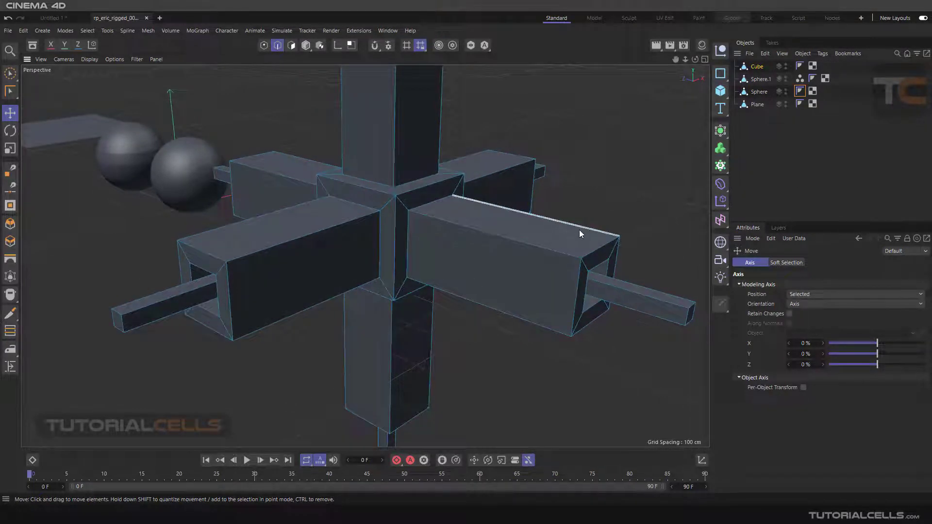
pyautogui.scroll(3, 422, 228)
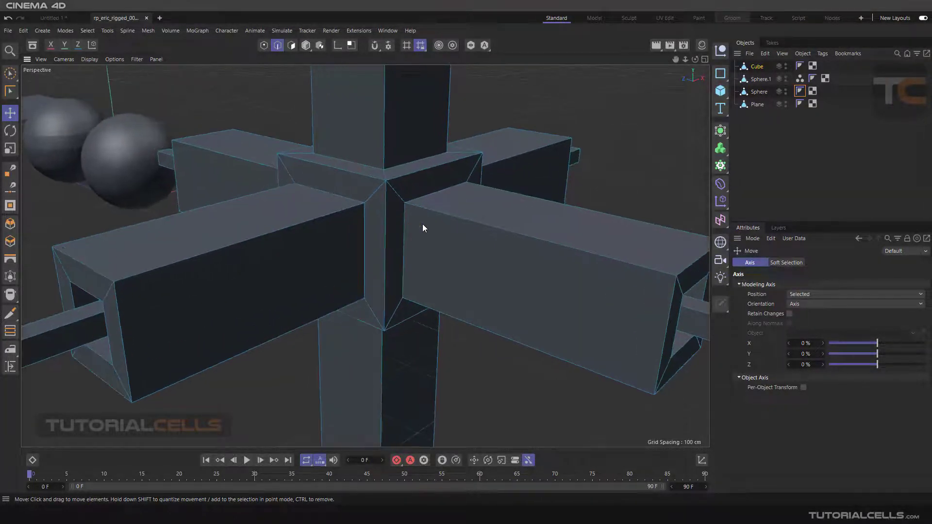
pyautogui.scroll(4, 423, 224)
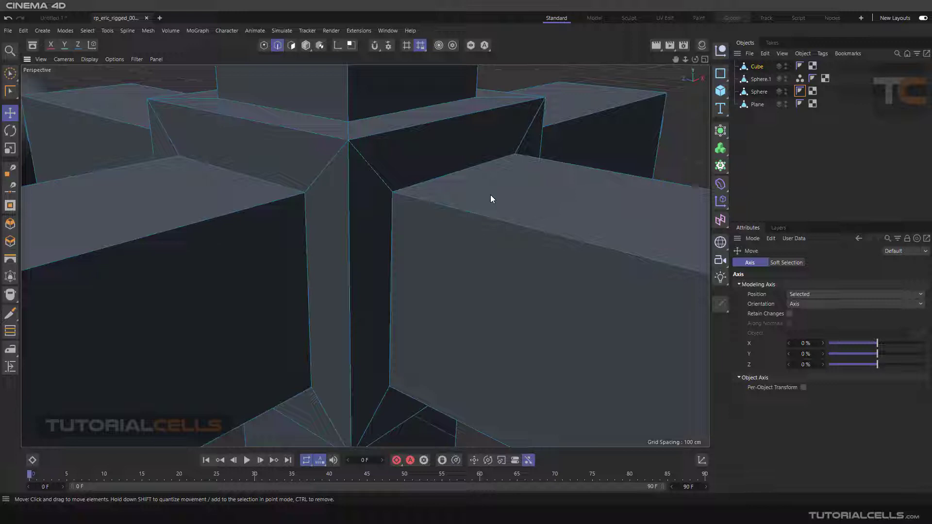
# Select the Cube and switch to Model mode.
pyautogui.click(755, 66)
pyautogui.scroll(-5, 624, 118)
pyautogui.scroll(-2, 584, 148)
pyautogui.press('o')
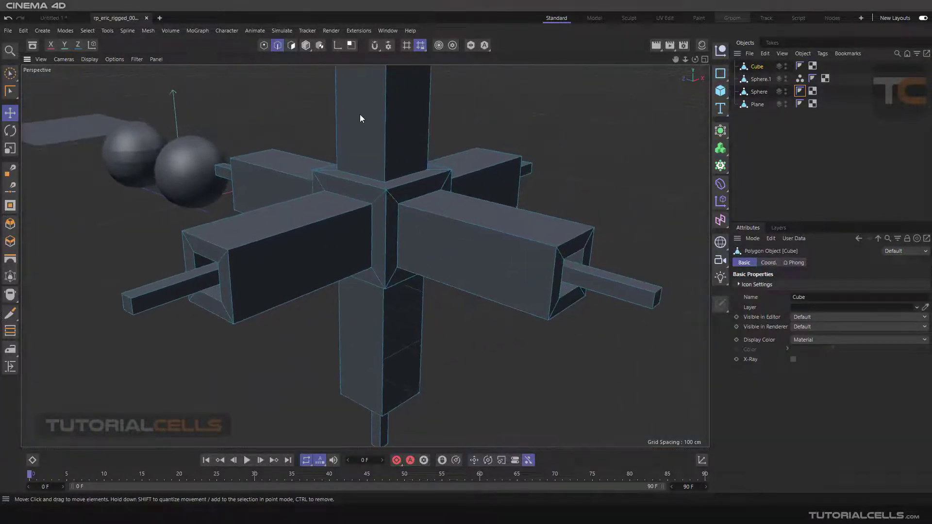
pyautogui.click(305, 46)
pyautogui.scroll(-1, 595, 203)
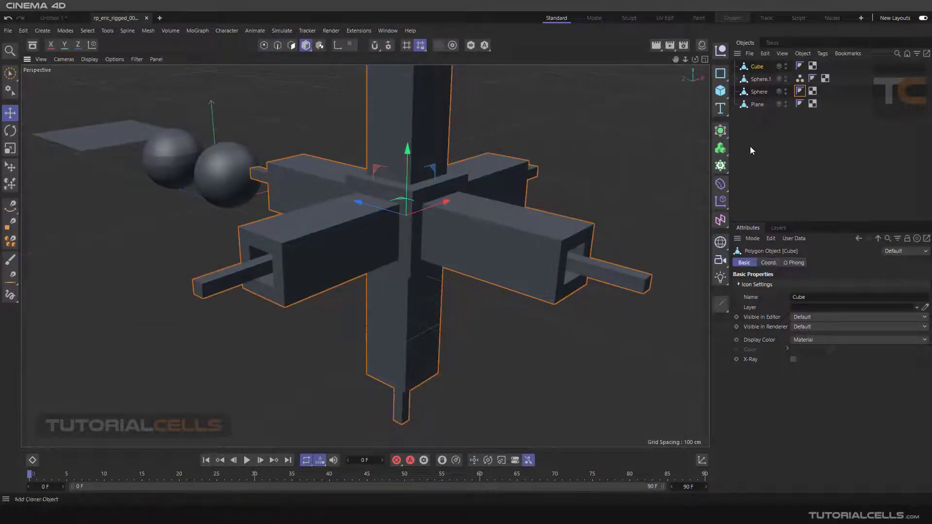
# Set the Cube's Phong tag angle to 57°, with Angle Limit and Use Edge Breaks on.
pyautogui.click(799, 67)
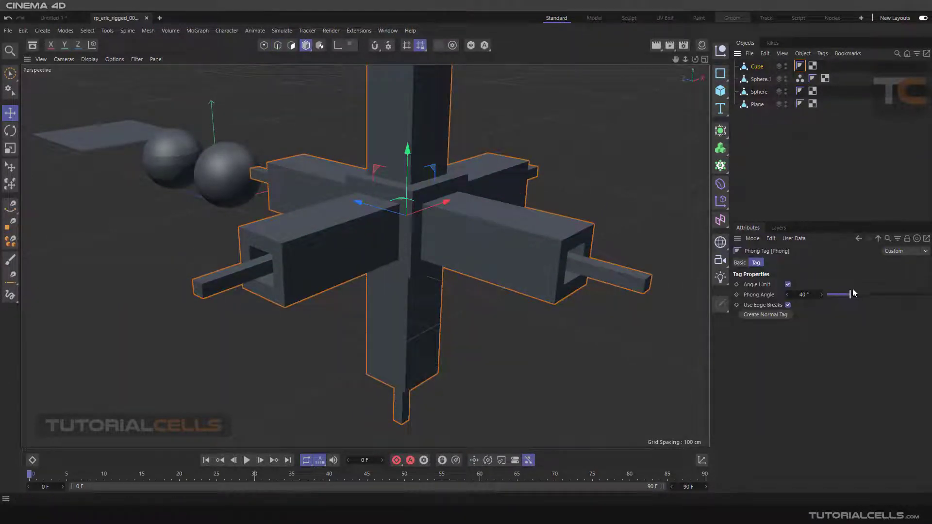
pyautogui.moveTo(852, 293); pyautogui.dragTo(884, 294)
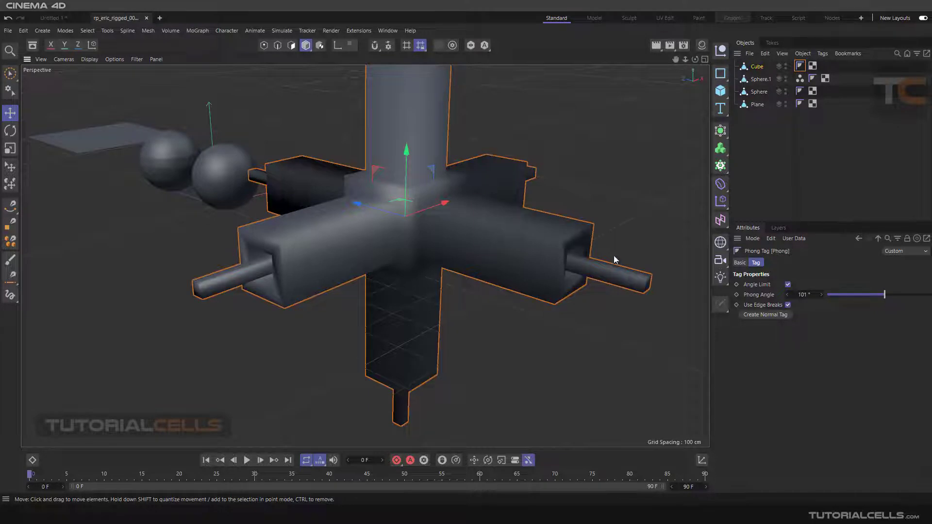
pyautogui.moveTo(884, 293); pyautogui.dragTo(859, 294)
pyautogui.click(765, 295)
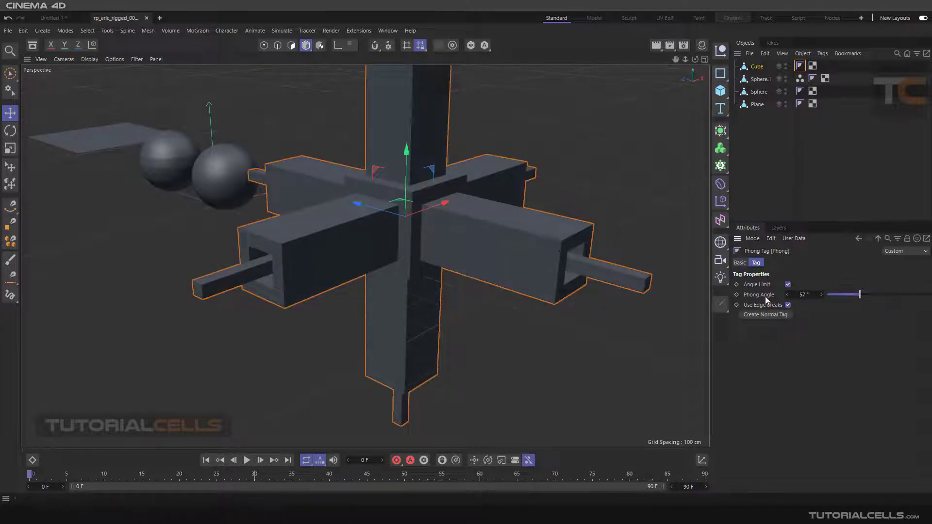
pyautogui.scroll(3, 526, 241)
pyautogui.scroll(2, 519, 228)
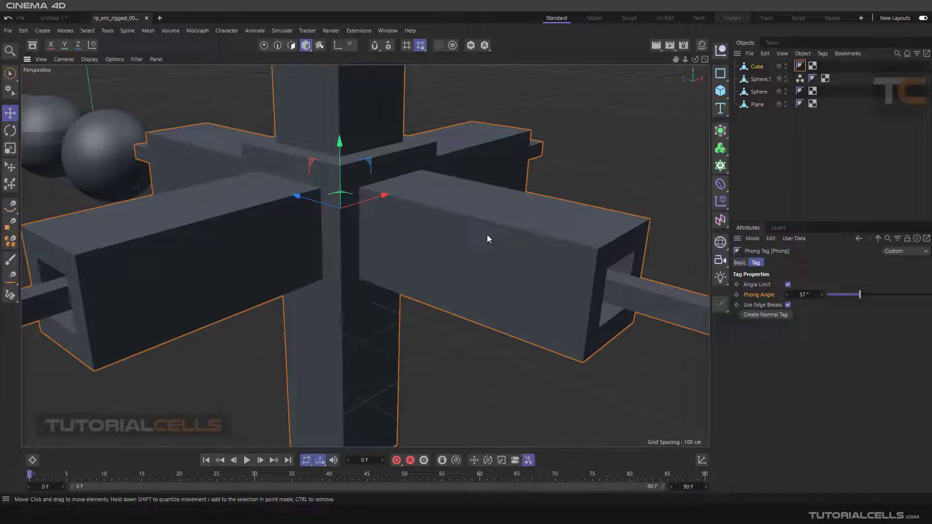
pyautogui.scroll(-5, 487, 235)
pyautogui.scroll(2, 458, 216)
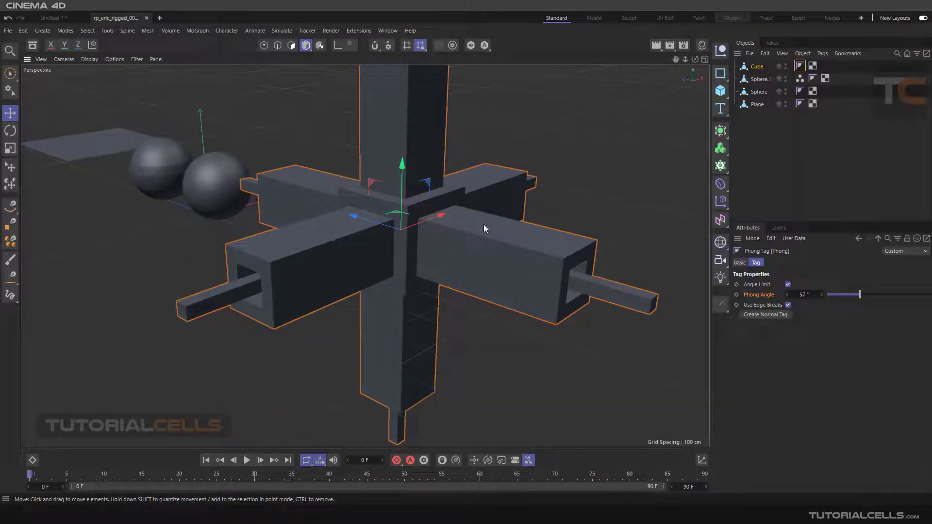
pyautogui.scroll(3, 474, 223)
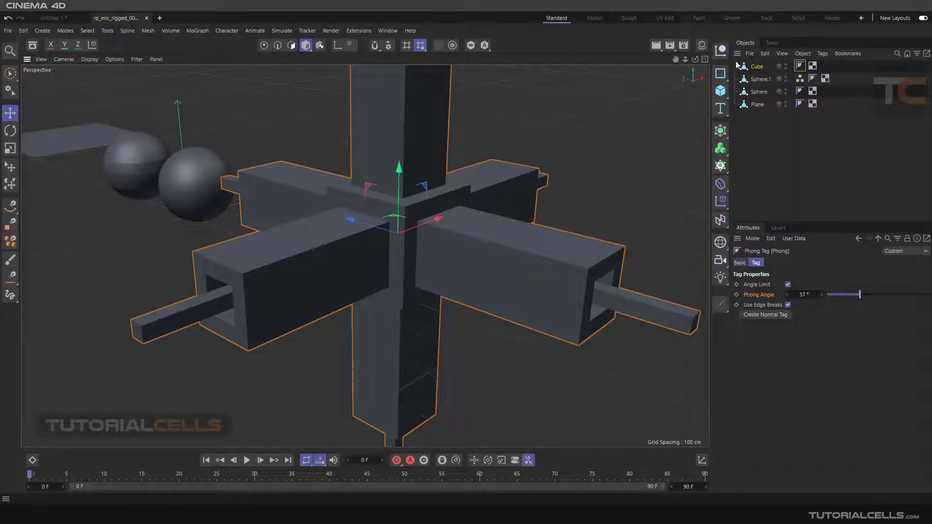
# Switch the Cube to Edges mode, activate Phong Break Selection, and show its options.
pyautogui.click(276, 47)
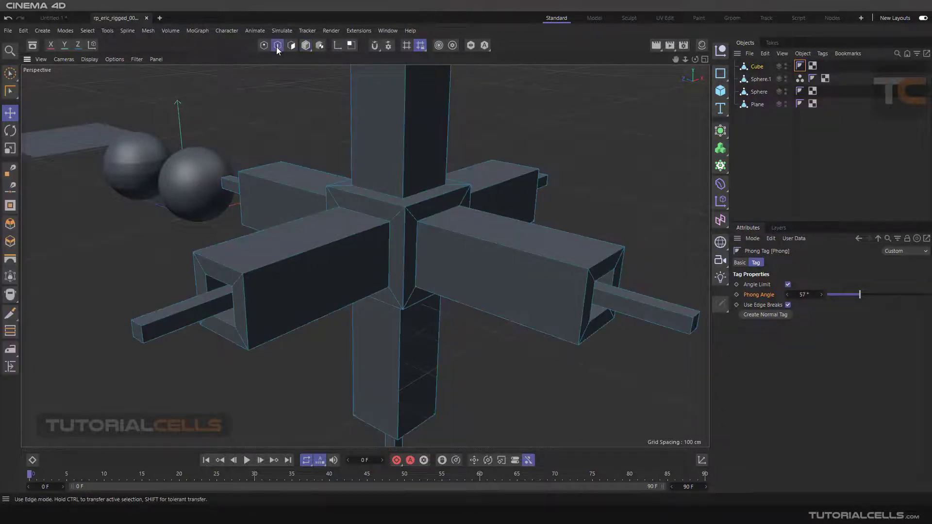
pyautogui.click(11, 91)
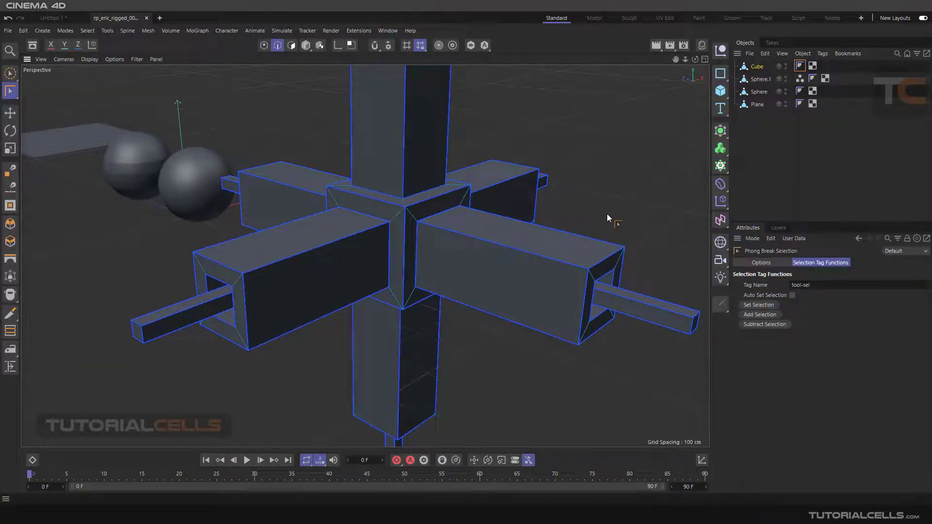
pyautogui.keyDown('alt'); pyautogui.moveTo(607, 213); pyautogui.dragTo(493, 199); pyautogui.keyUp('alt')
pyautogui.keyDown('alt'); pyautogui.moveTo(367, 211); pyautogui.dragTo(520, 204); pyautogui.keyUp('alt')
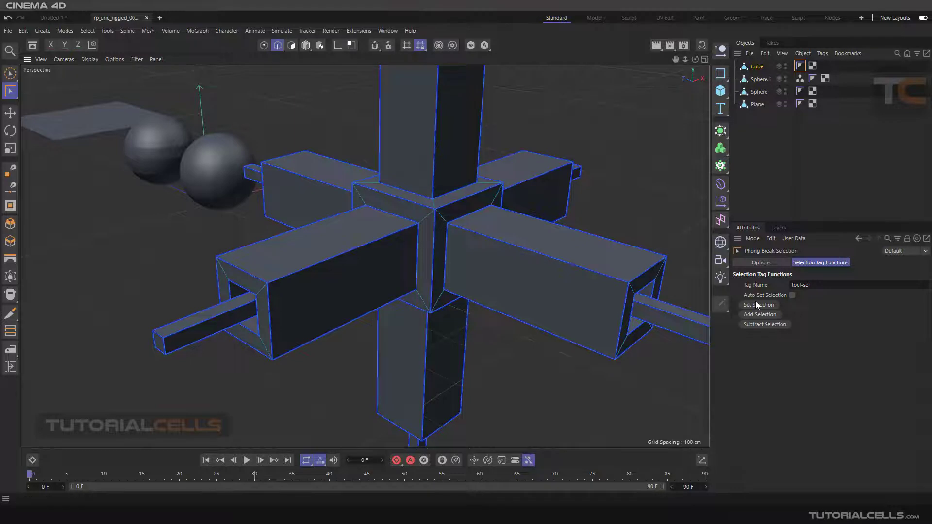
pyautogui.click(761, 262)
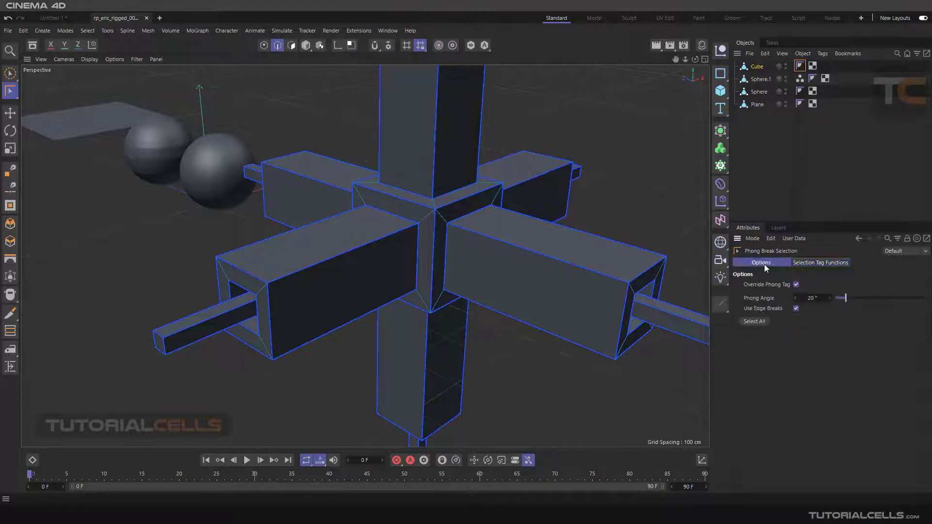
pyautogui.click(755, 322)
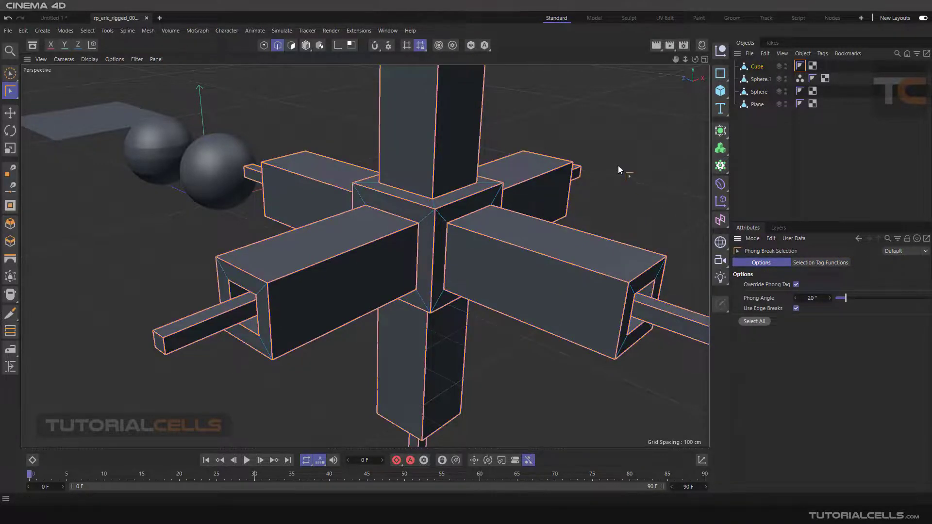
pyautogui.scroll(5, 455, 221)
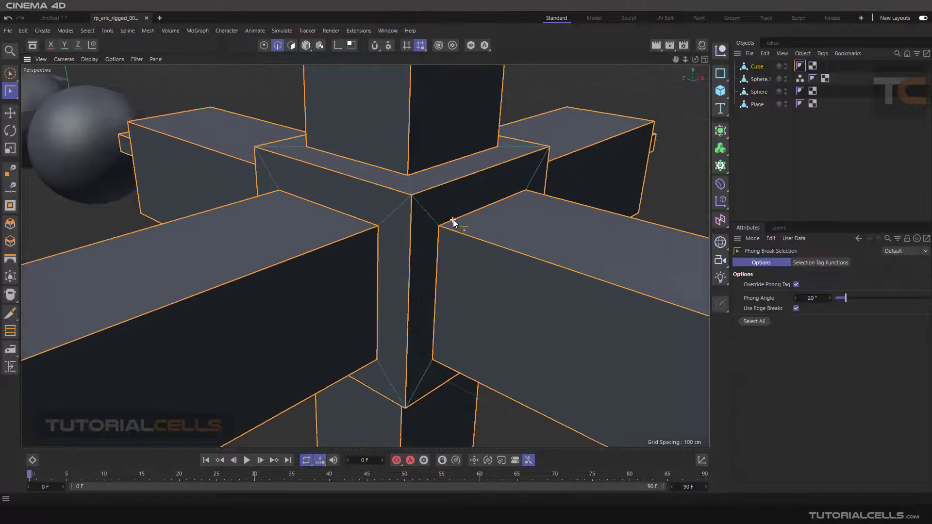
pyautogui.scroll(5, 453, 219)
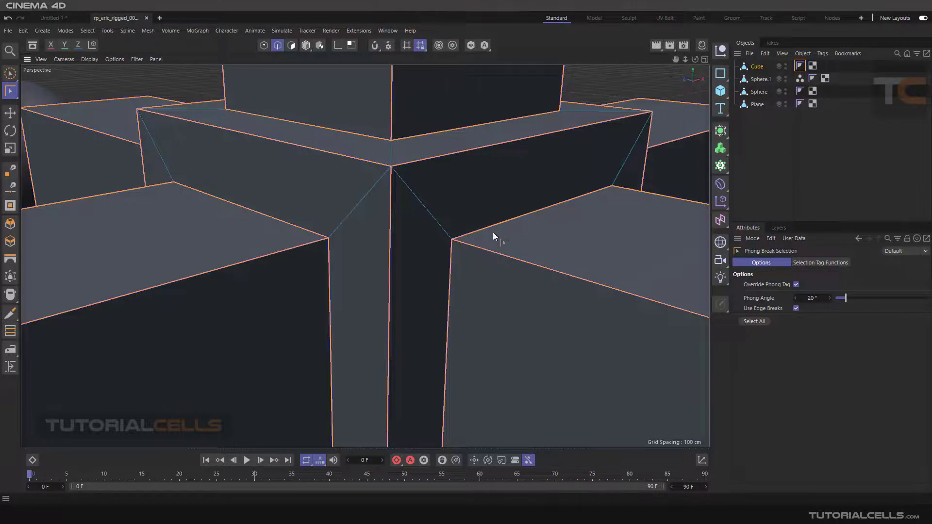
pyautogui.scroll(-8, 473, 217)
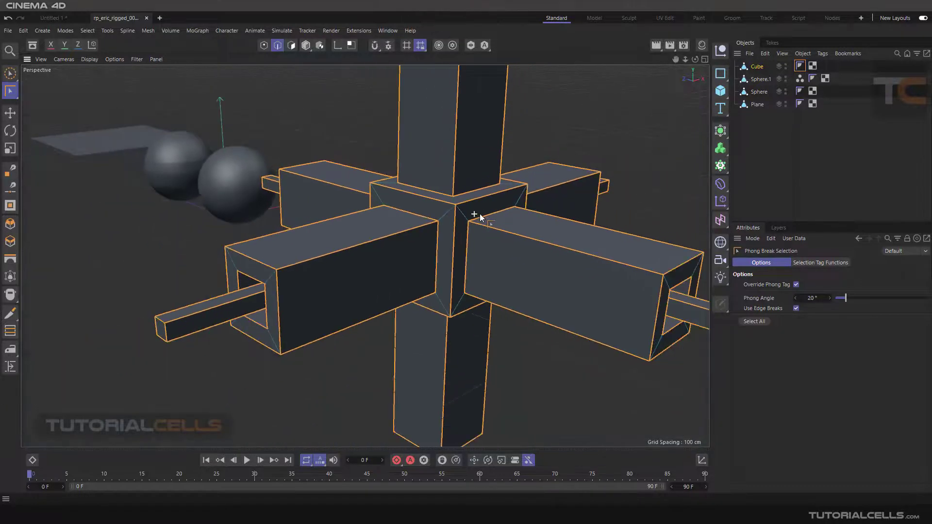
pyautogui.scroll(-10, 480, 215)
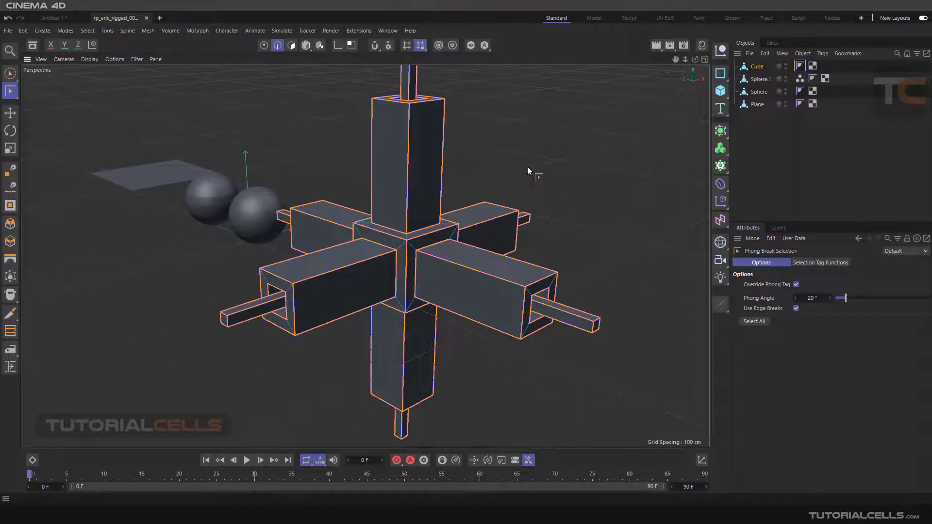
pyautogui.keyDown('alt'); pyautogui.moveTo(580, 126); pyautogui.dragTo(612, 141); pyautogui.keyUp('alt')
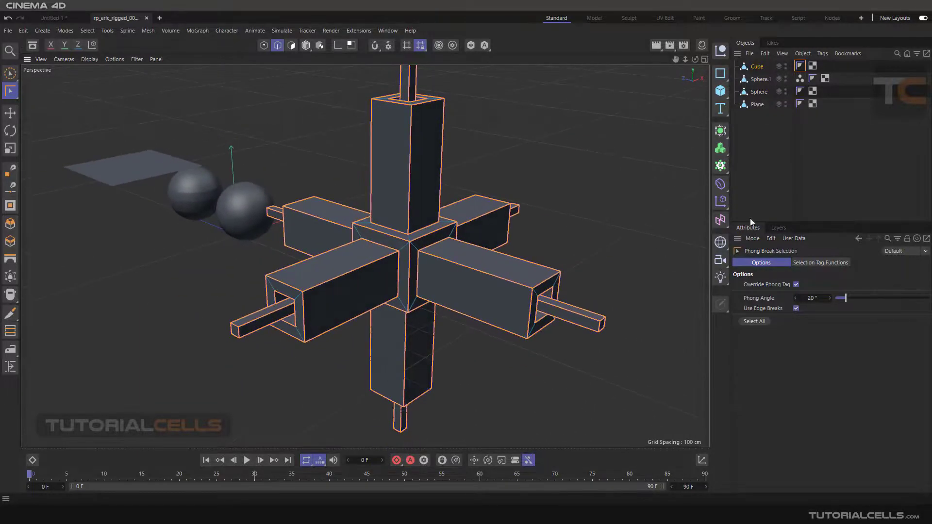
# Bevel the selected Phong-break edges with a 10 cm offset and 4 subdivisions.
pyautogui.click(832, 264)
pyautogui.click(761, 263)
pyautogui.keyDown('alt'); pyautogui.moveTo(606, 194); pyautogui.dragTo(563, 160); pyautogui.keyUp('alt')
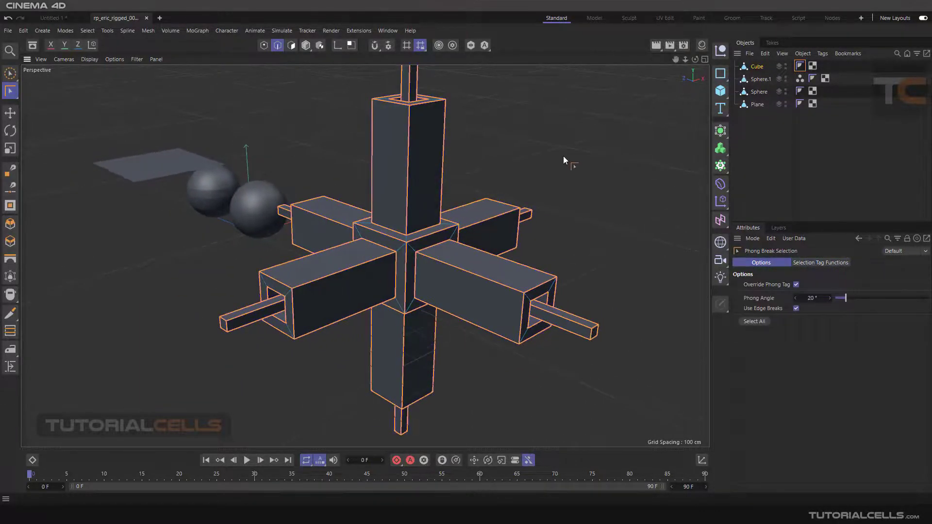
pyautogui.rightClick(563, 156)
pyautogui.click(583, 201)
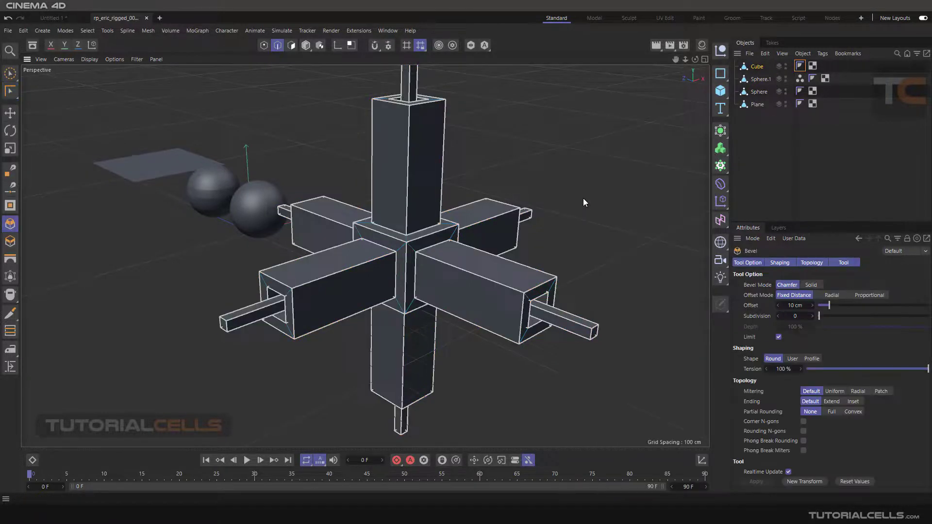
pyautogui.hotkey('ctrl', 'a')
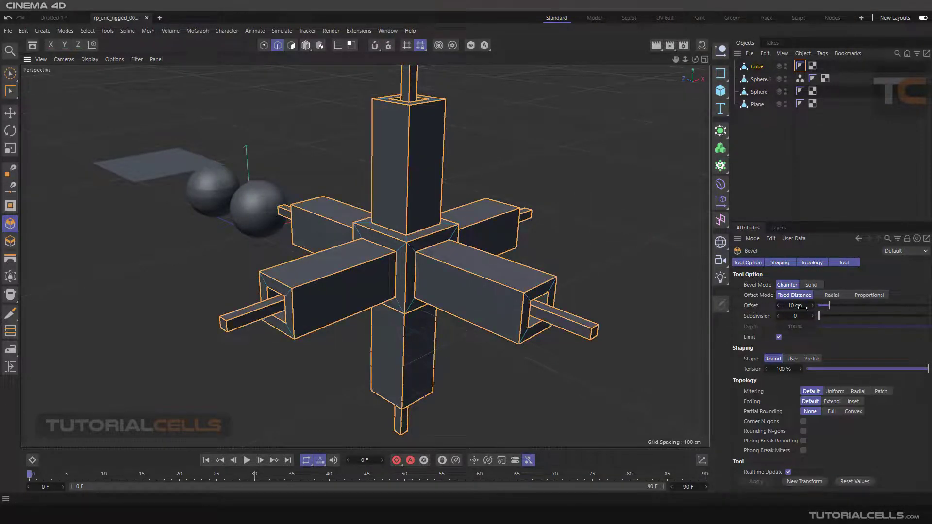
pyautogui.moveTo(821, 314); pyautogui.dragTo(841, 318)
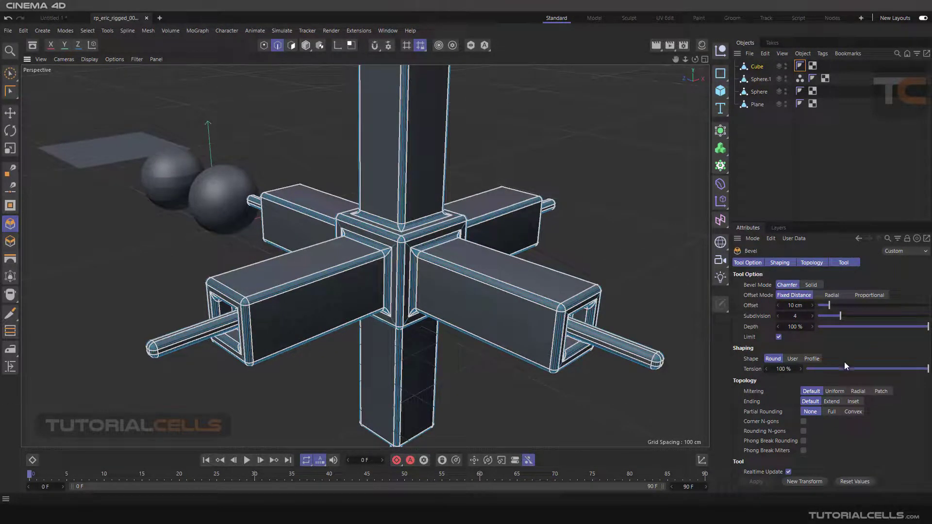
# Inspect the rounded cross edges from another angle and commit the bevel with the Move tool.
pyautogui.scroll(2, 495, 188)
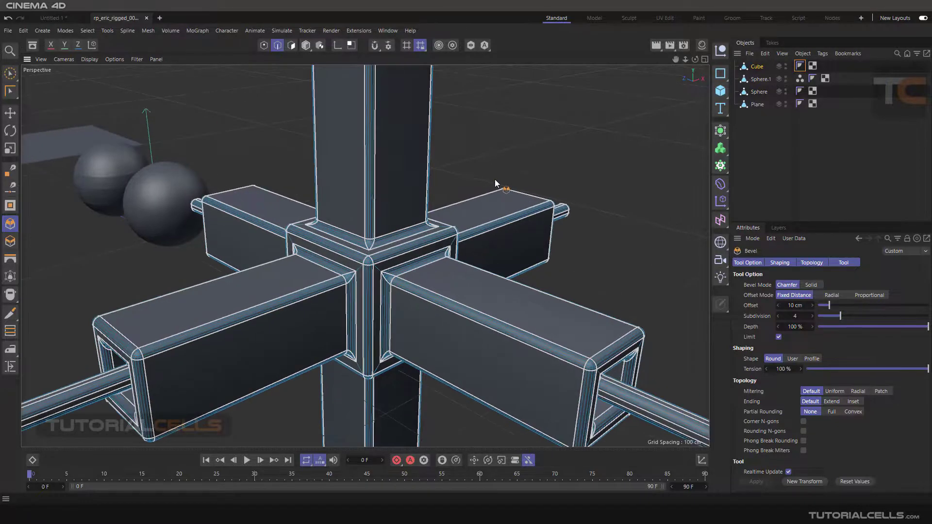
pyautogui.moveTo(499, 188)
pyautogui.keyDown('alt'); pyautogui.mouseDown()
pyautogui.moveTo(381, 171)
pyautogui.moveTo(505, 187)
pyautogui.mouseUp(); pyautogui.keyUp('alt')
pyautogui.scroll(-2, 430, 171)
pyautogui.scroll(-2, 569, 180)
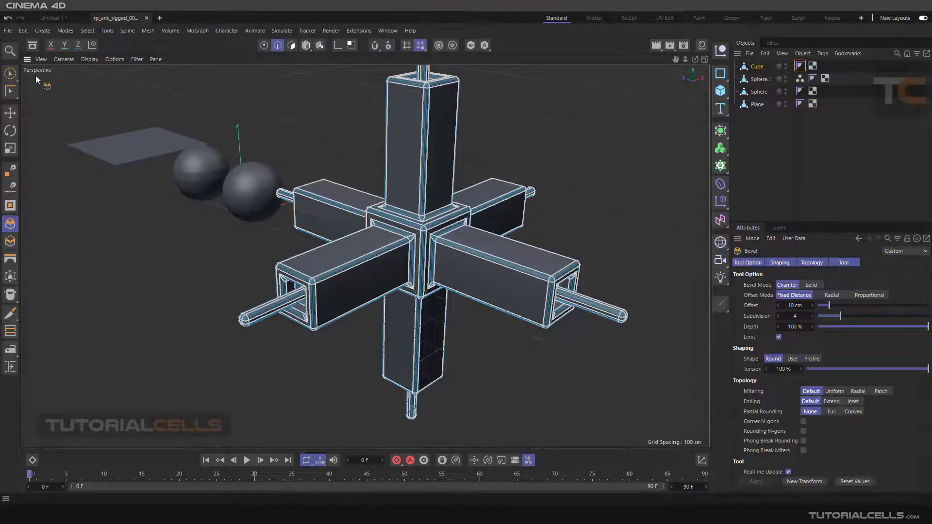
pyautogui.click(10, 113)
# Orbit the viewport to review the cross's rounded 10 cm, 4-subdivision bevelled edges.
pyautogui.keyDown('alt'); pyautogui.moveTo(412, 170); pyautogui.dragTo(575, 237); pyautogui.keyUp('alt')
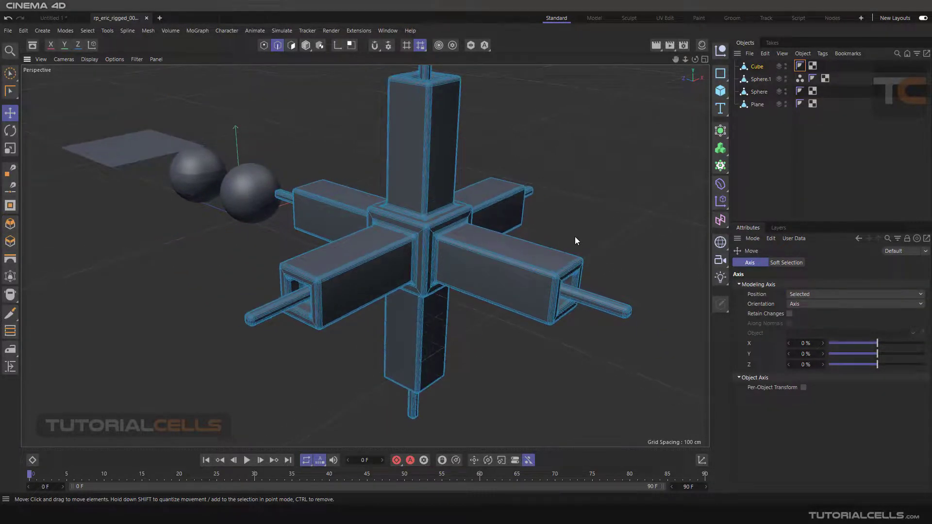